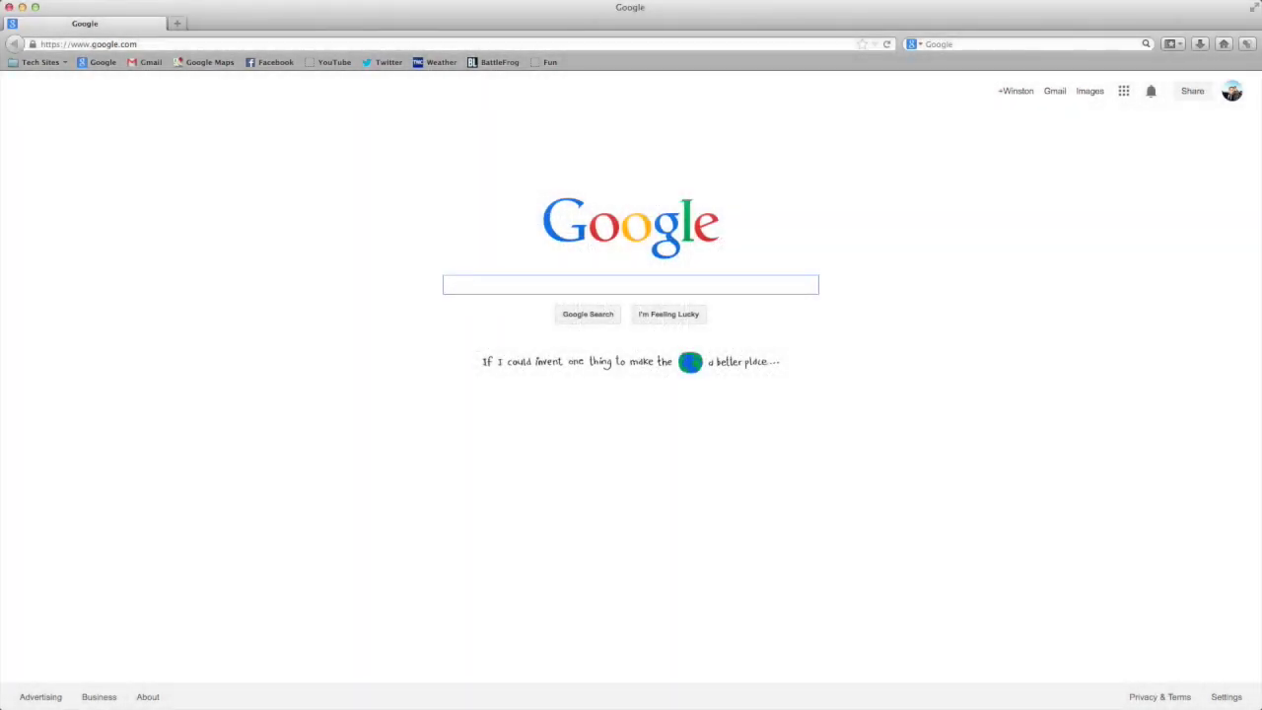
- Search the web for "THINGIVERSE" and open the Thingiverse site from the results
type("THINGIVERSE")
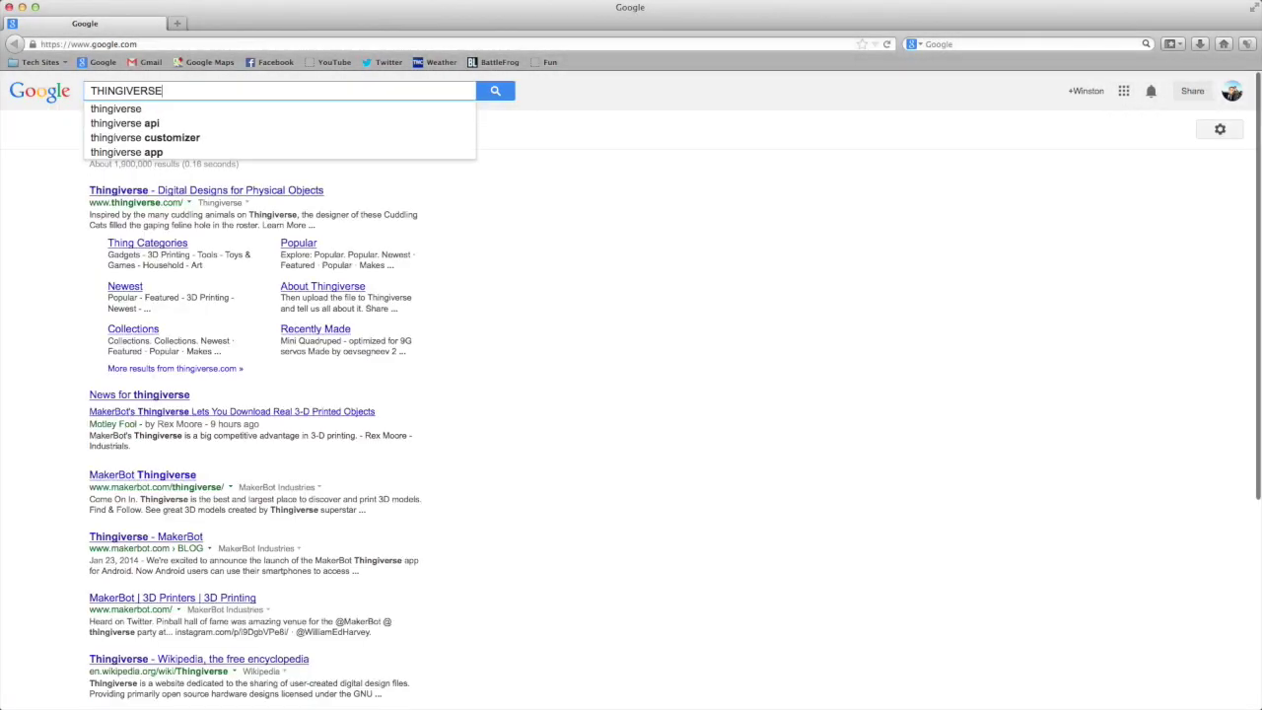
key("Return")
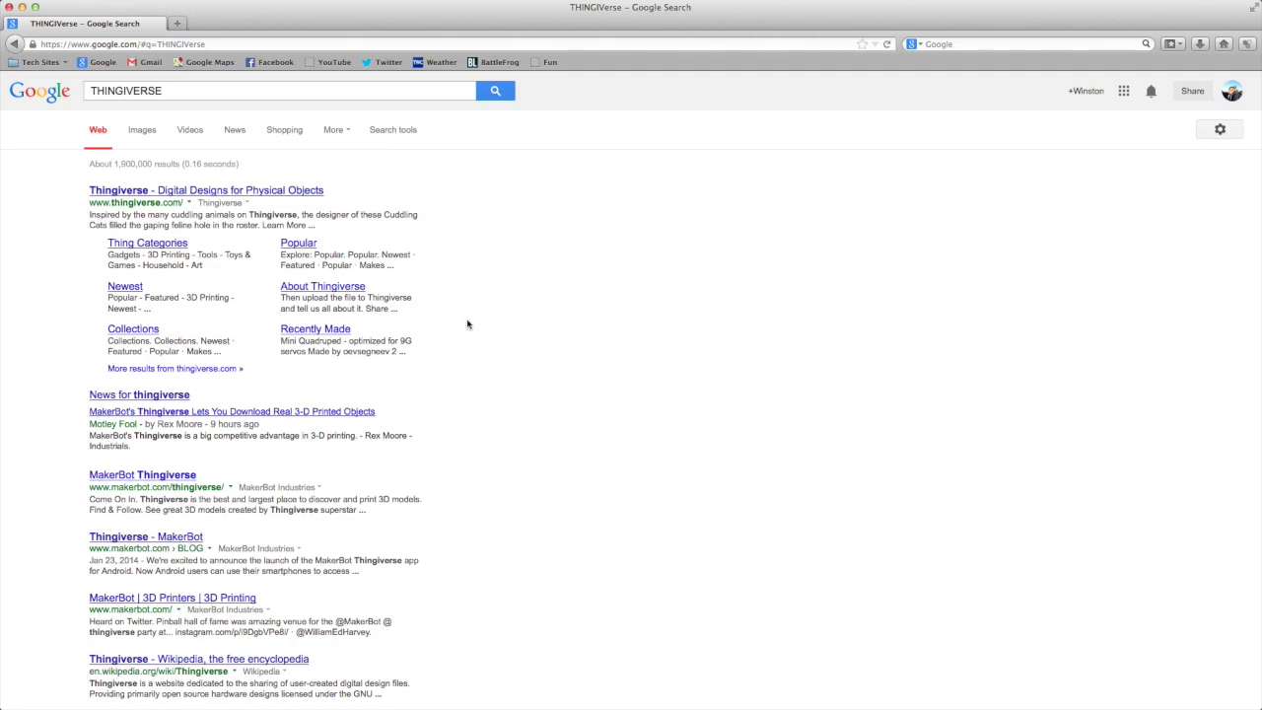
left_click(210, 190)
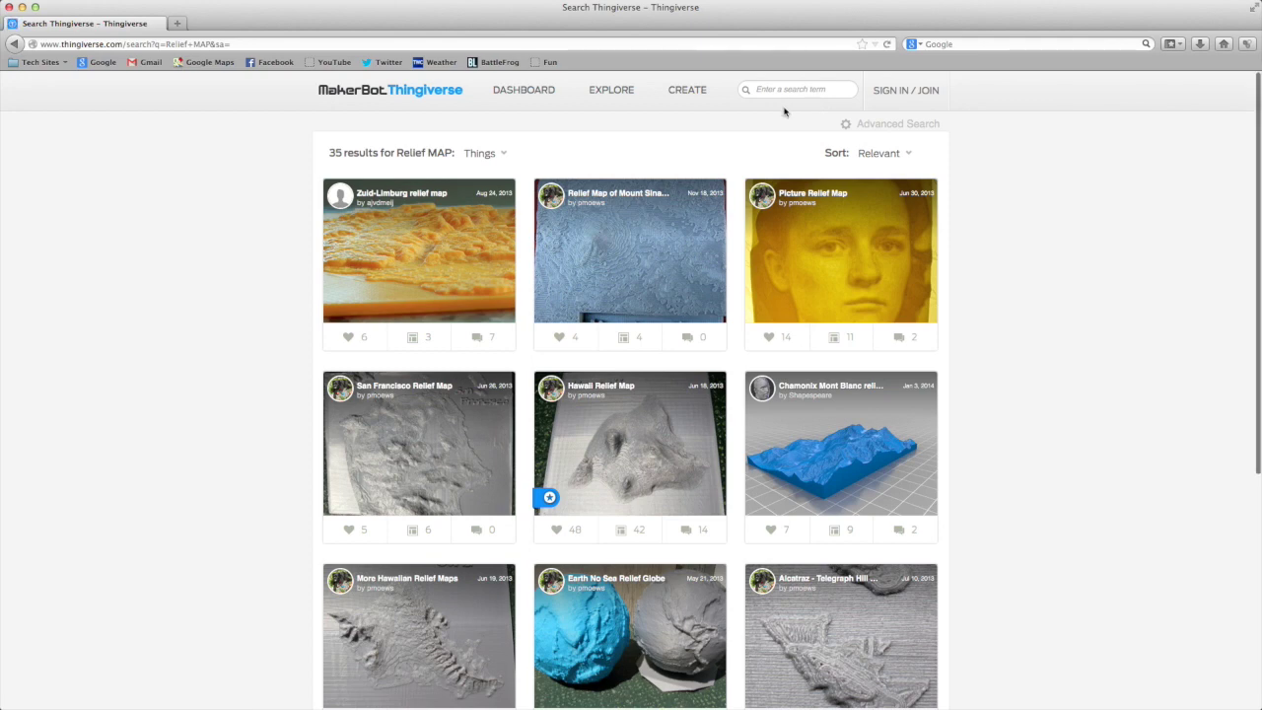
- Open More Hawaiian Relief Maps from the relief map search results and look through its description
scroll(785, 112, "down", 3)
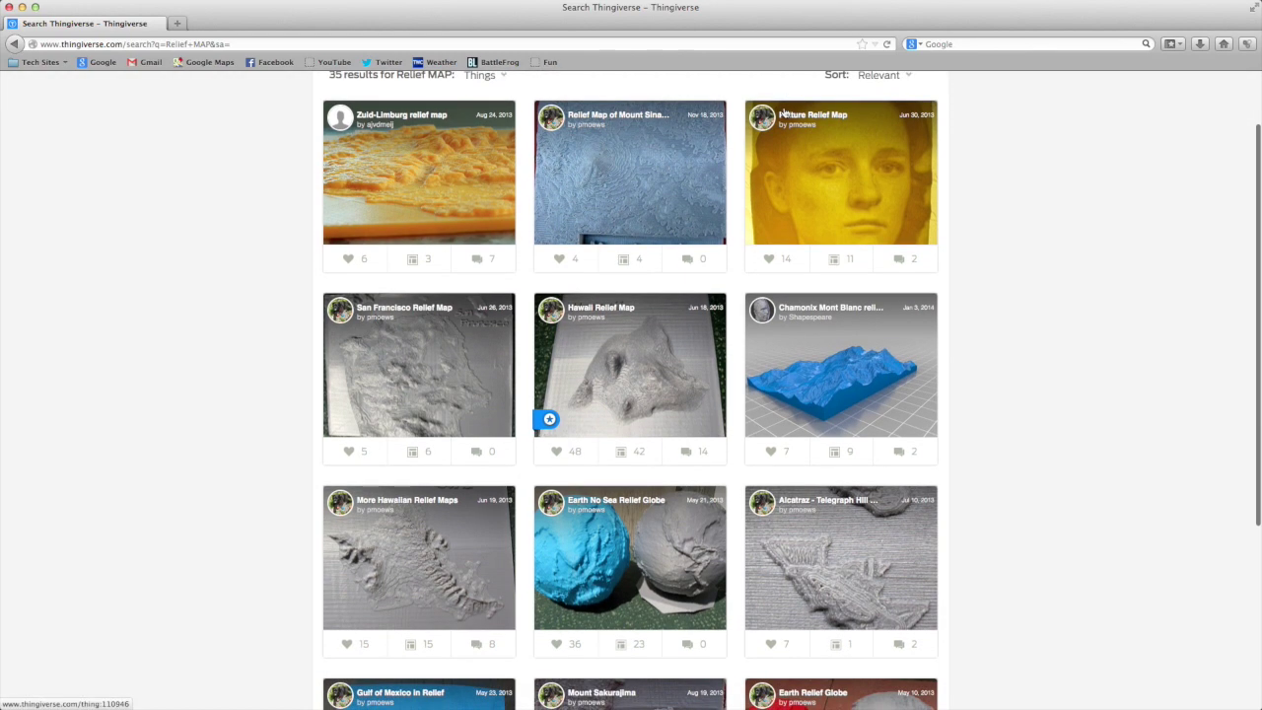
left_click(388, 575)
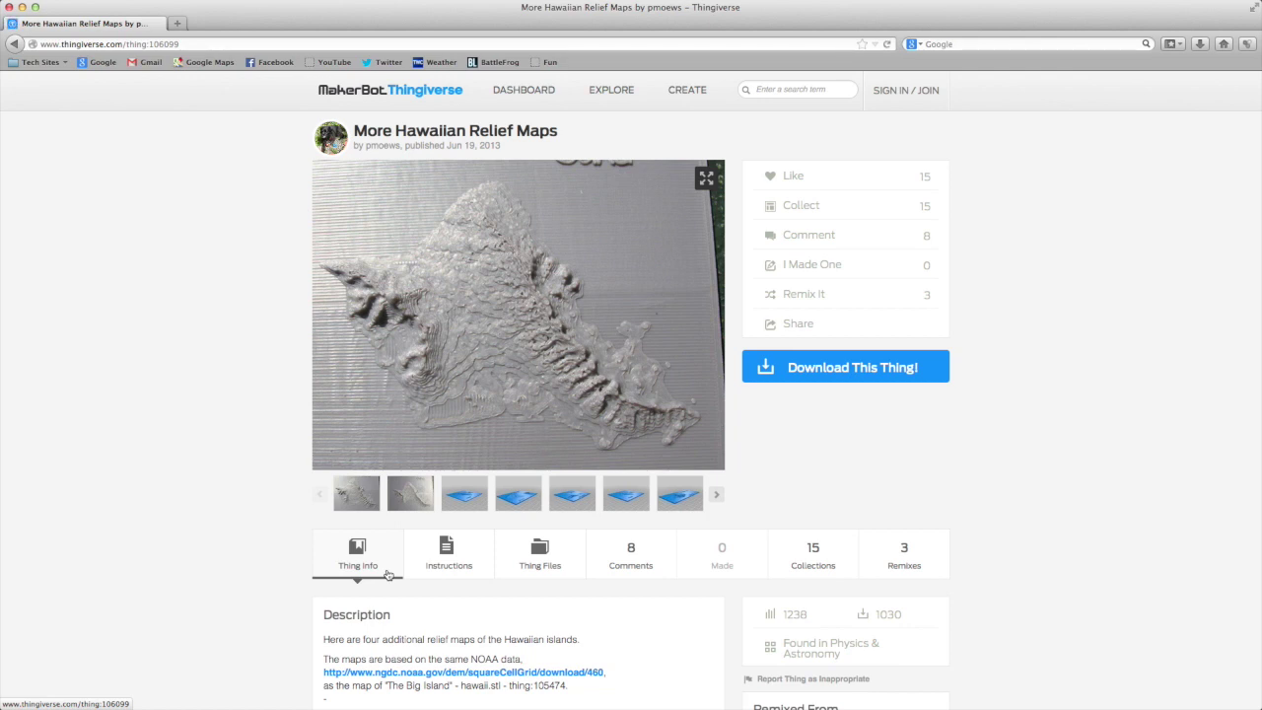
scroll(389, 575, "down", 2)
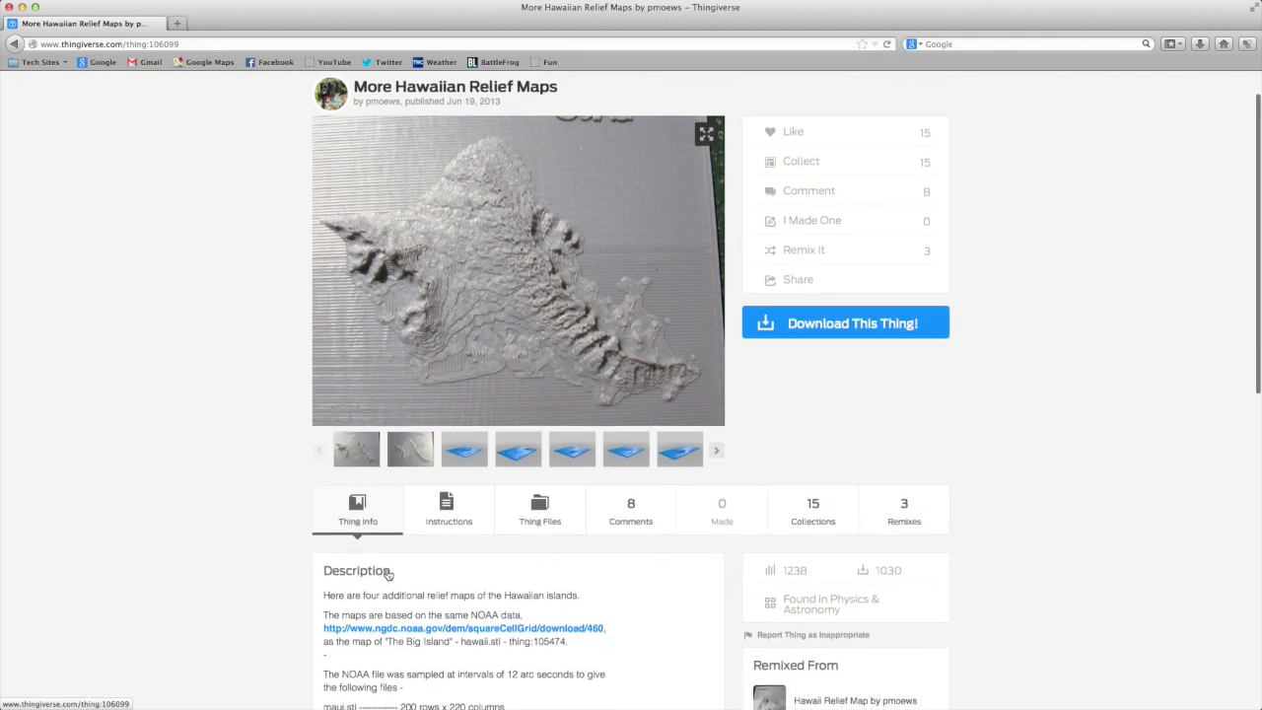
scroll(388, 575, "down", 4)
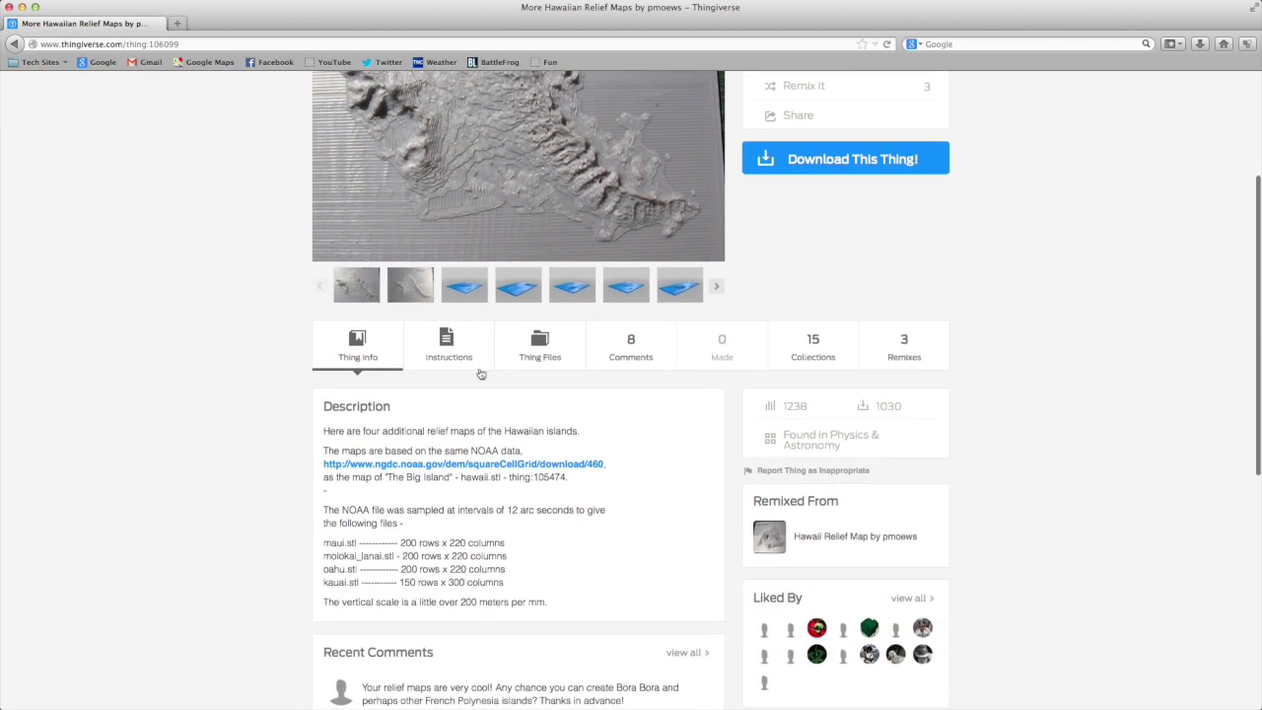
- Show the files of the Hawaiian relief maps and download oahu.stl, saving it to disk
left_click(511, 359)
scroll(516, 365, "down", 1)
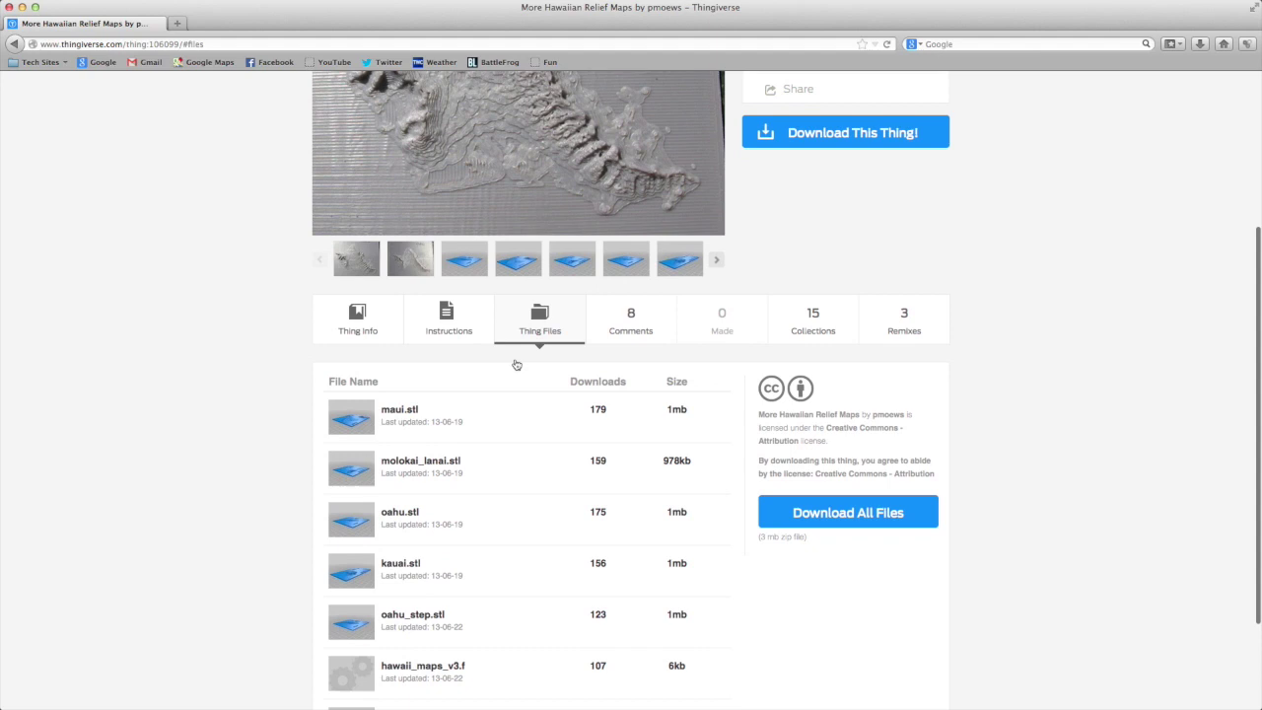
scroll(516, 365, "down", 1)
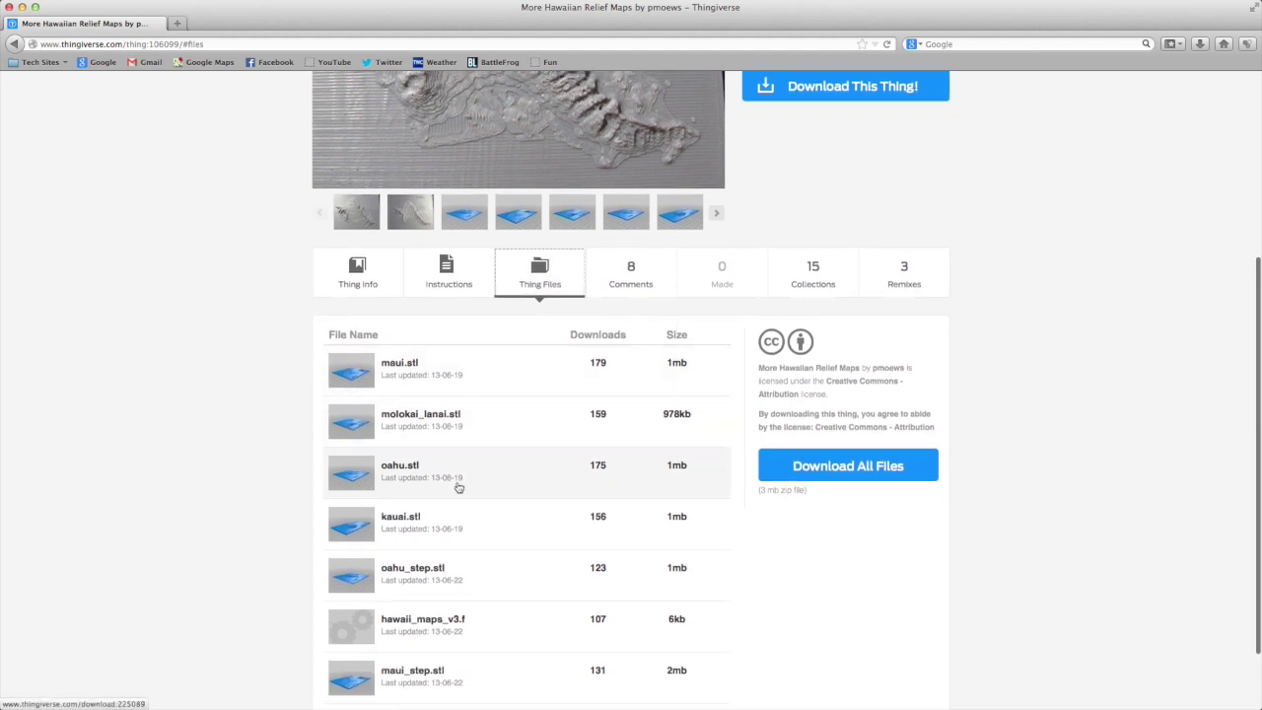
left_click(625, 465)
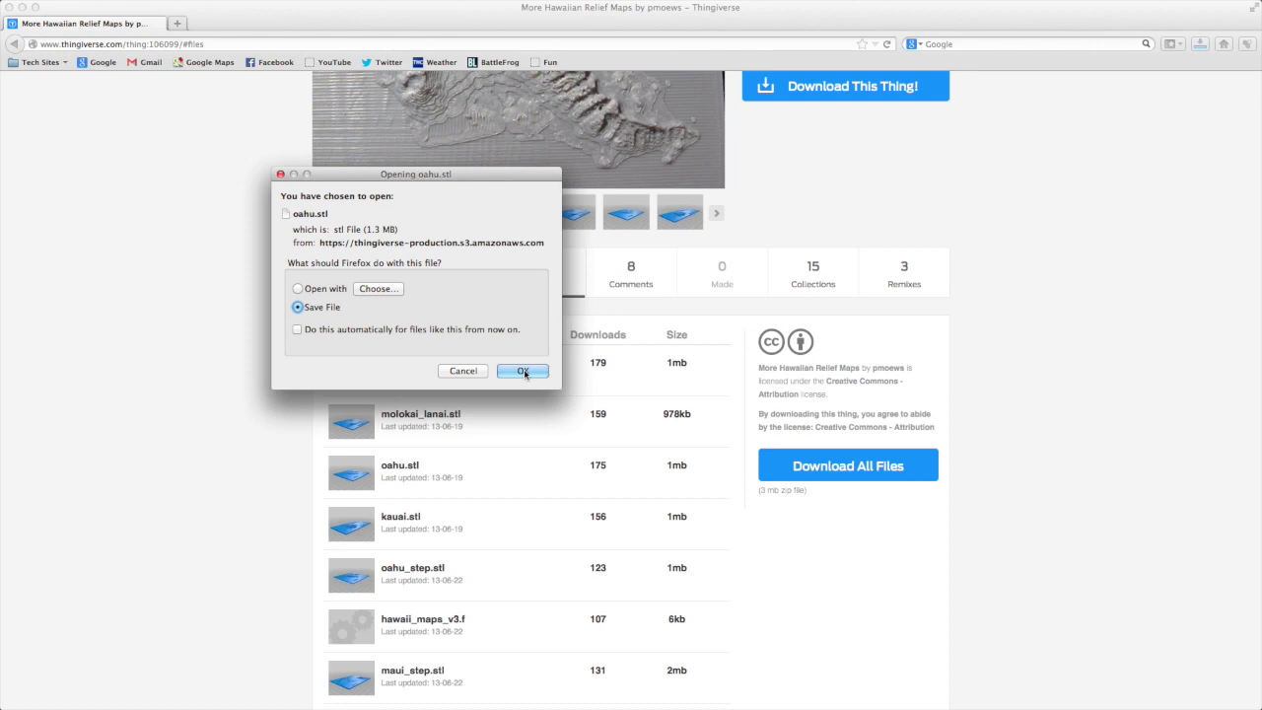
left_click(523, 372)
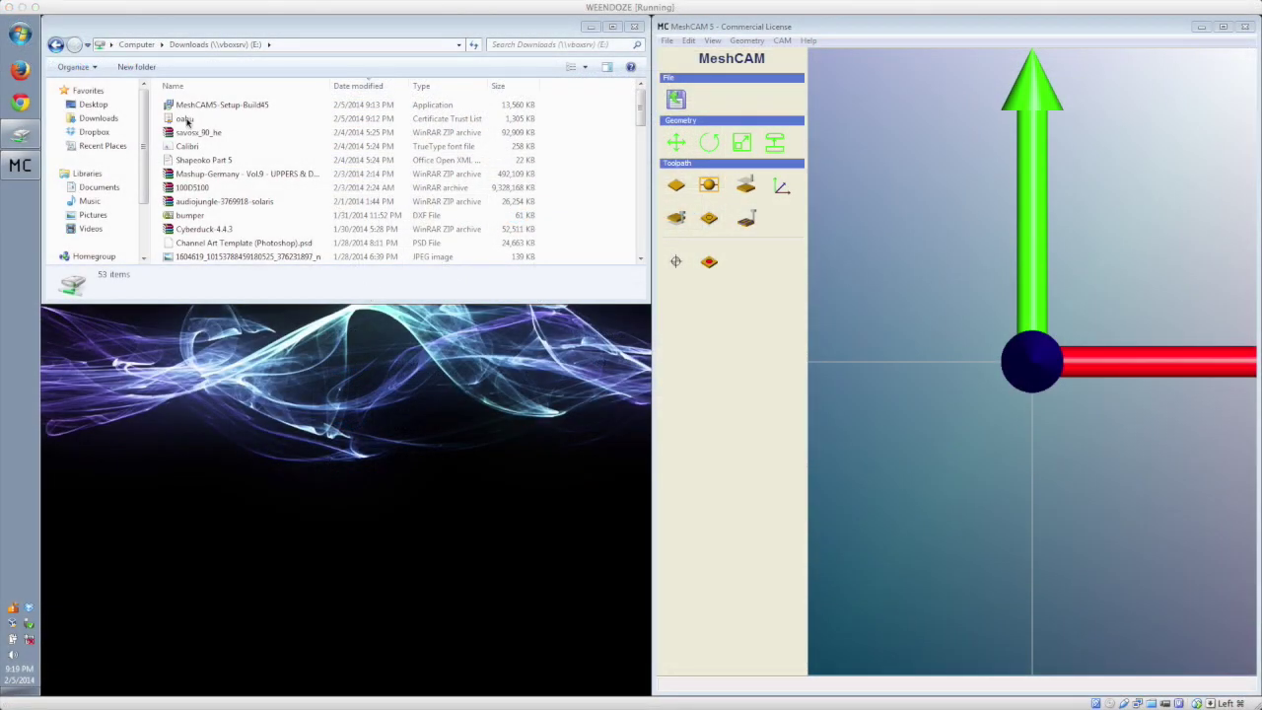
- Load the downloaded oahu file into MeshCAM with MM as its units and 3 Axis as the job type
left_click(186, 120)
left_click_drag(187, 121, 839, 234)
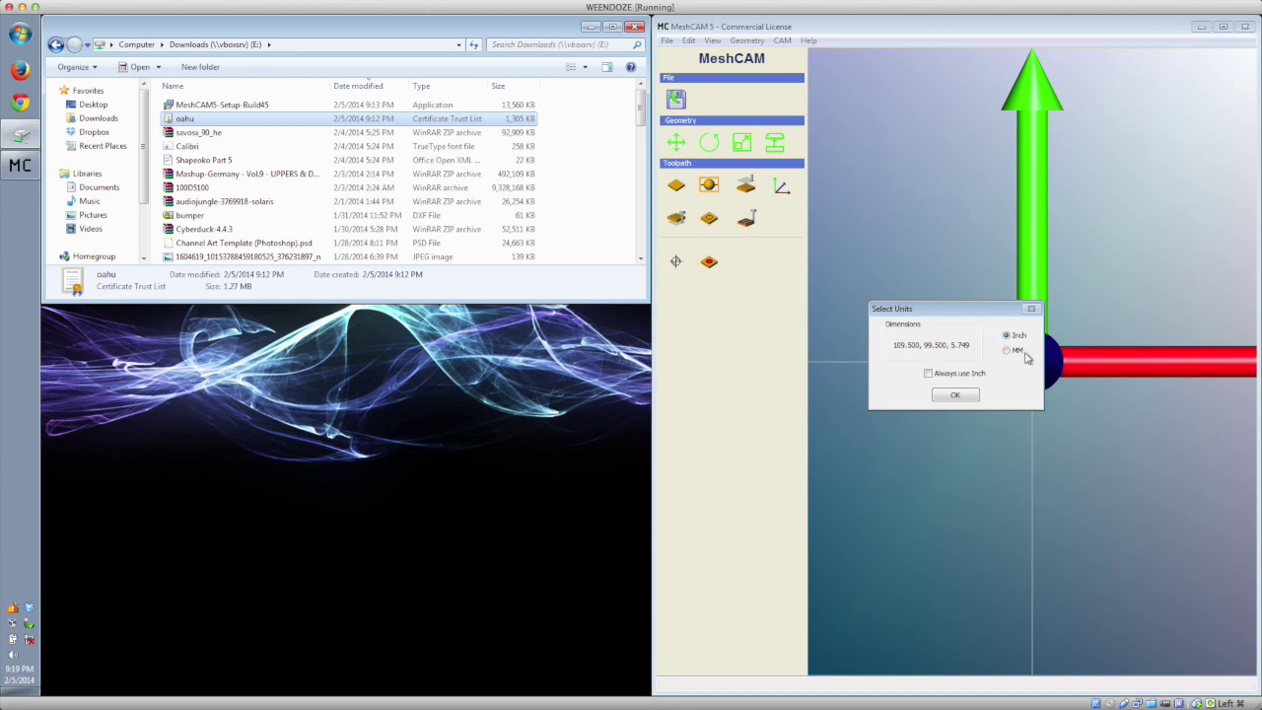
left_click(1008, 351)
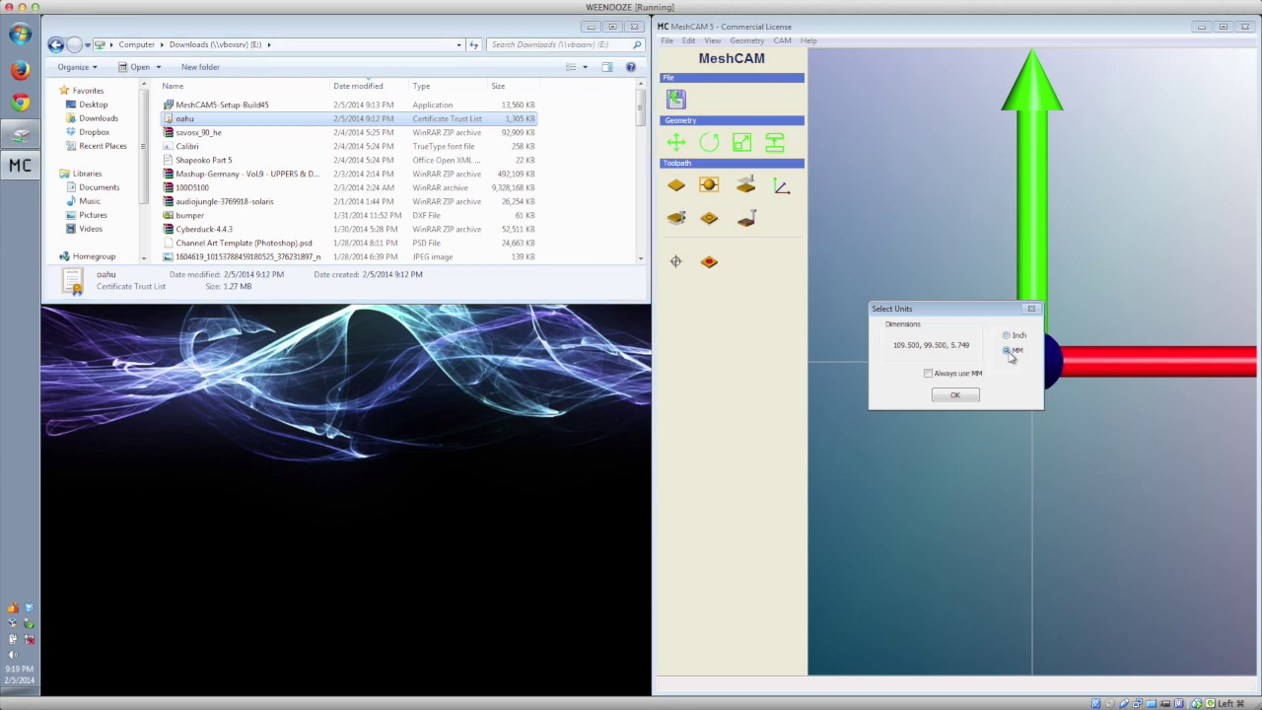
left_click(950, 395)
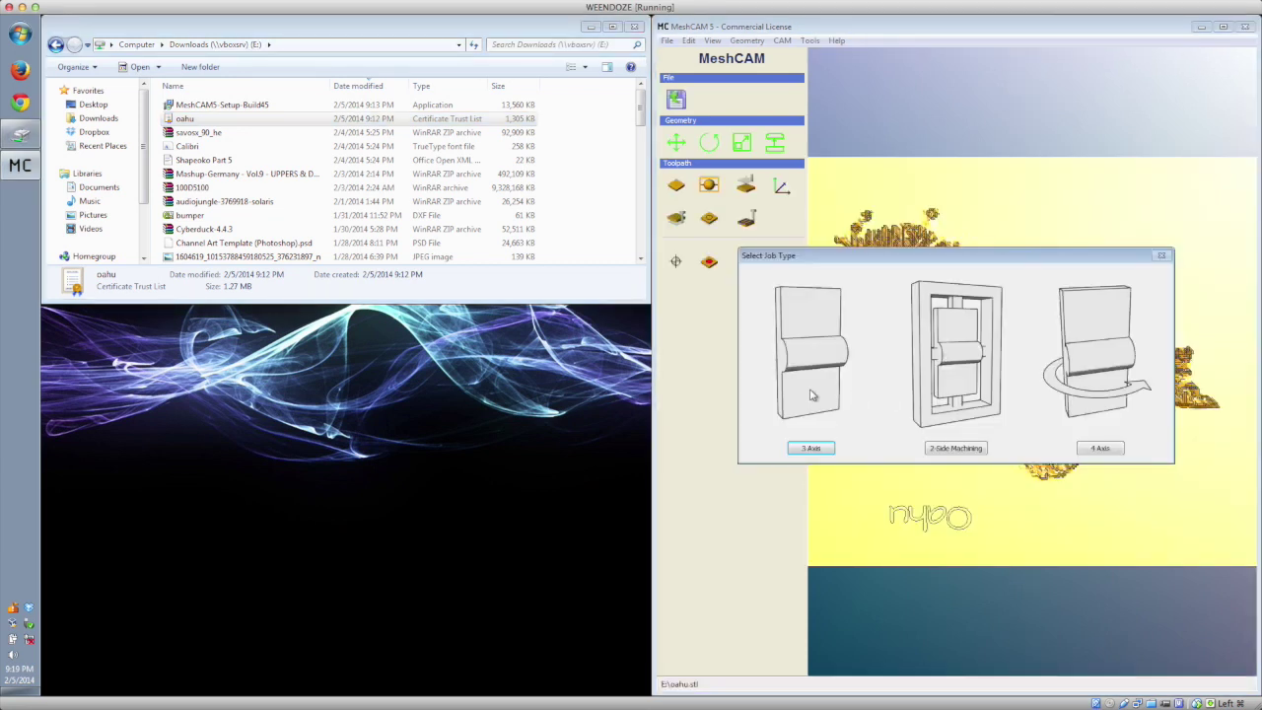
left_click(811, 449)
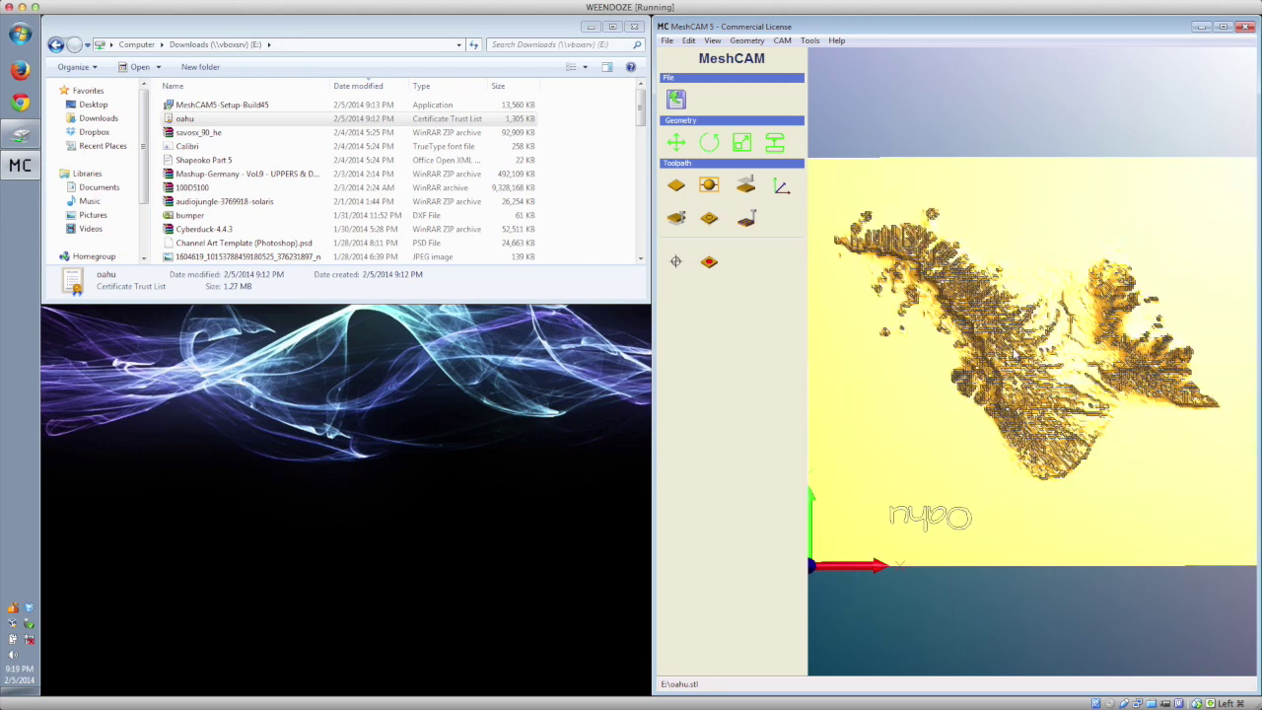
- Start generating a toolpath for the Oahu relief and assign the 0.125 in ball mill to the roughing pass
left_click_drag(1014, 355, 1058, 690)
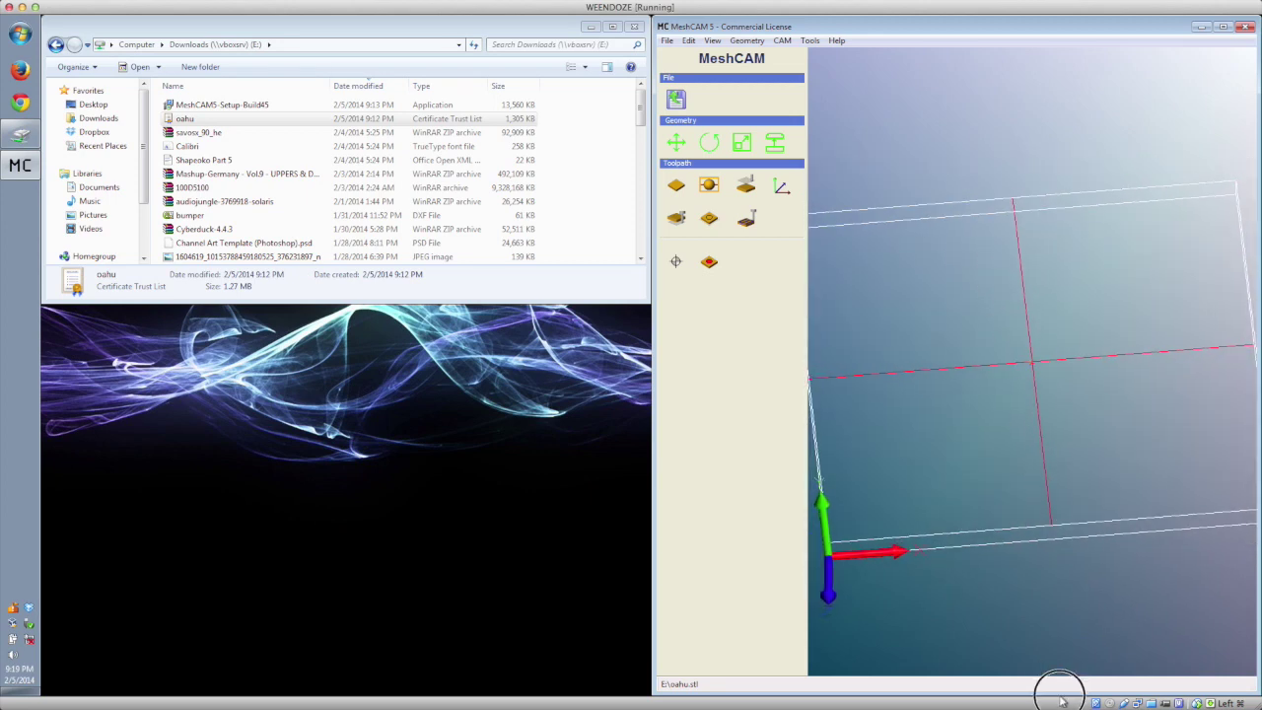
left_click(782, 41)
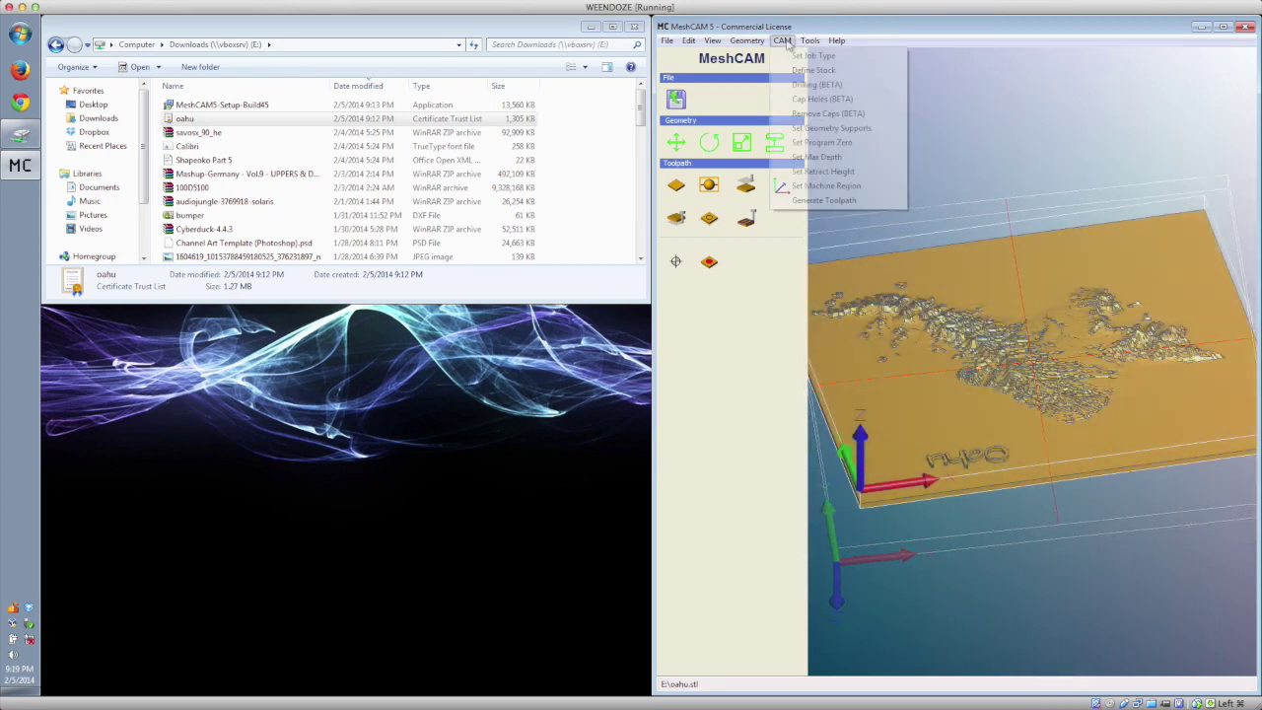
left_click(840, 200)
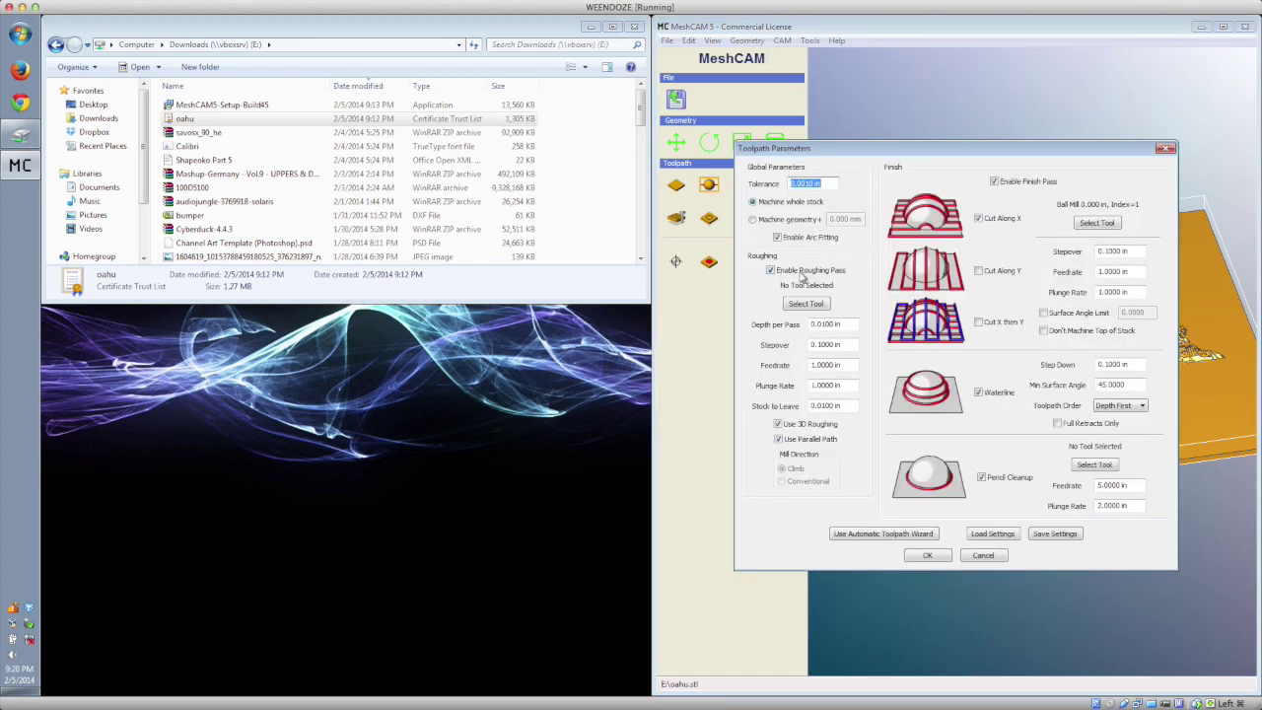
left_click(815, 305)
left_click(827, 289)
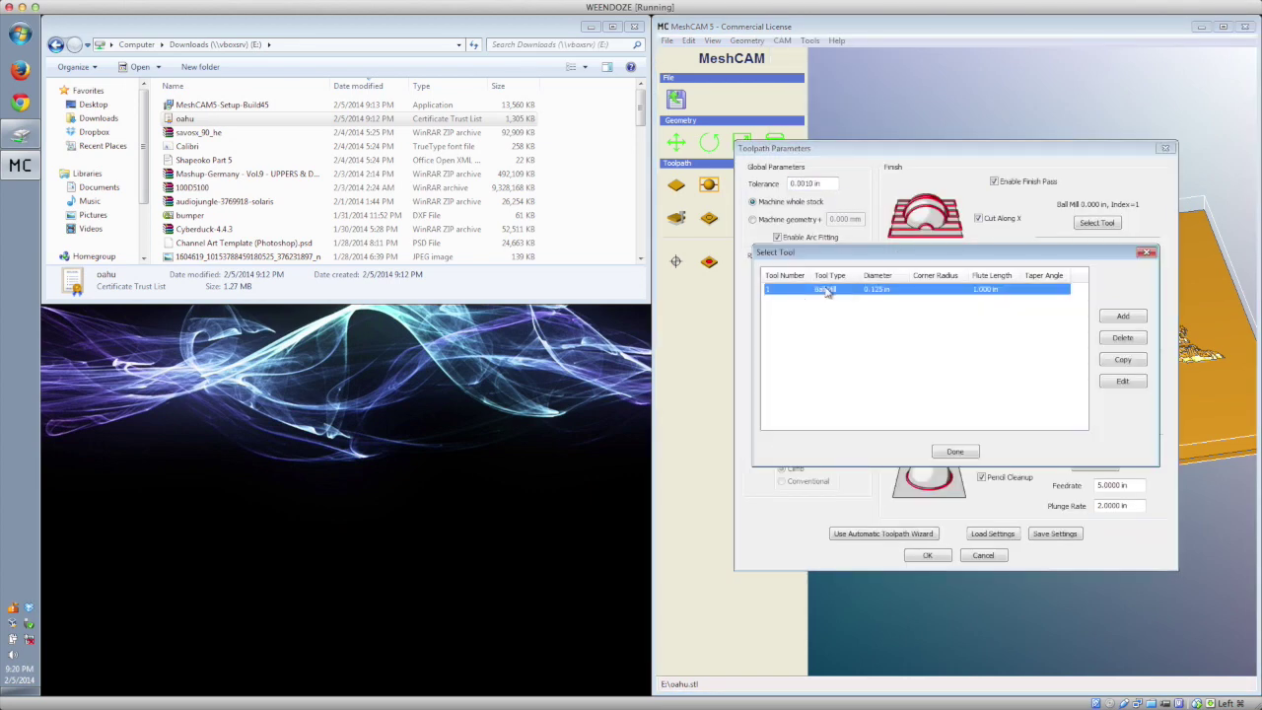
left_click(967, 453)
left_click(997, 381)
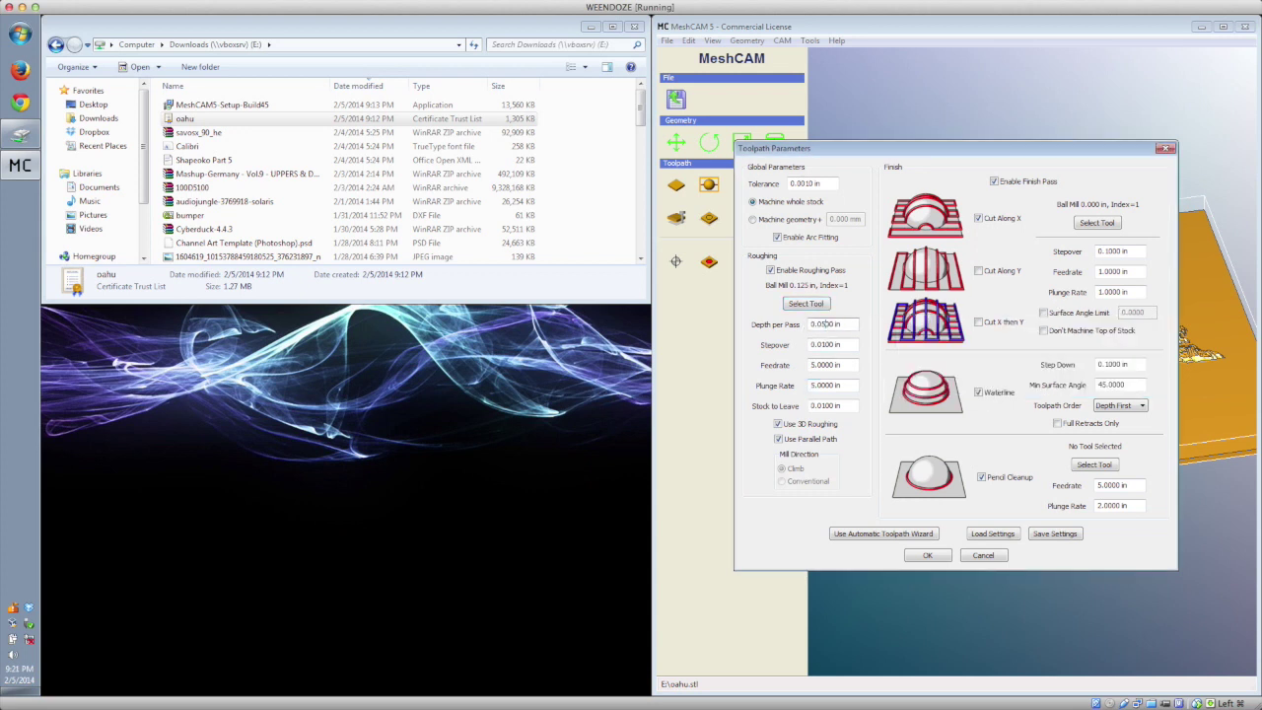
- Set the roughing feedrate to 10 in and plunge rate to 15 in, and disable the Waterline and Pencil Cleanup passes
triple_click(815, 365)
left_click(979, 393)
left_click(981, 477)
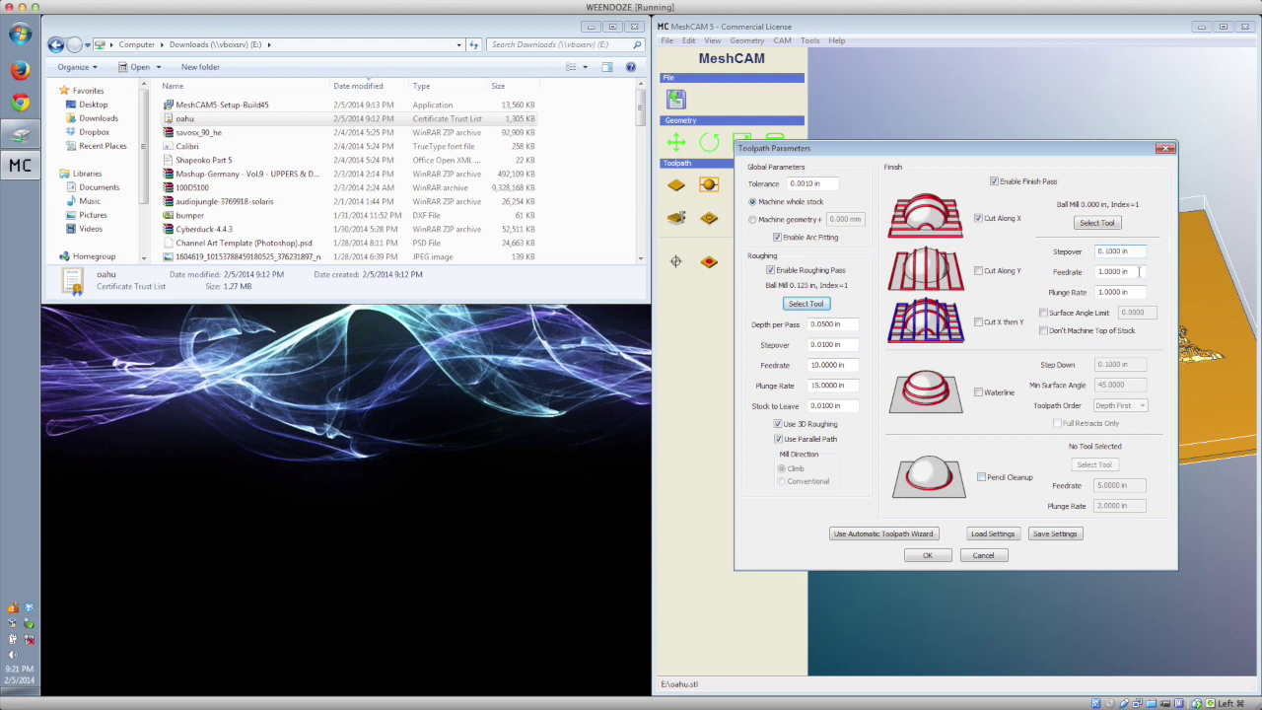
- Assign the 0.125 in ball mill to the finish pass with its 0.01 in stepover and 5 in feedrate
left_click(1097, 223)
left_click(976, 290)
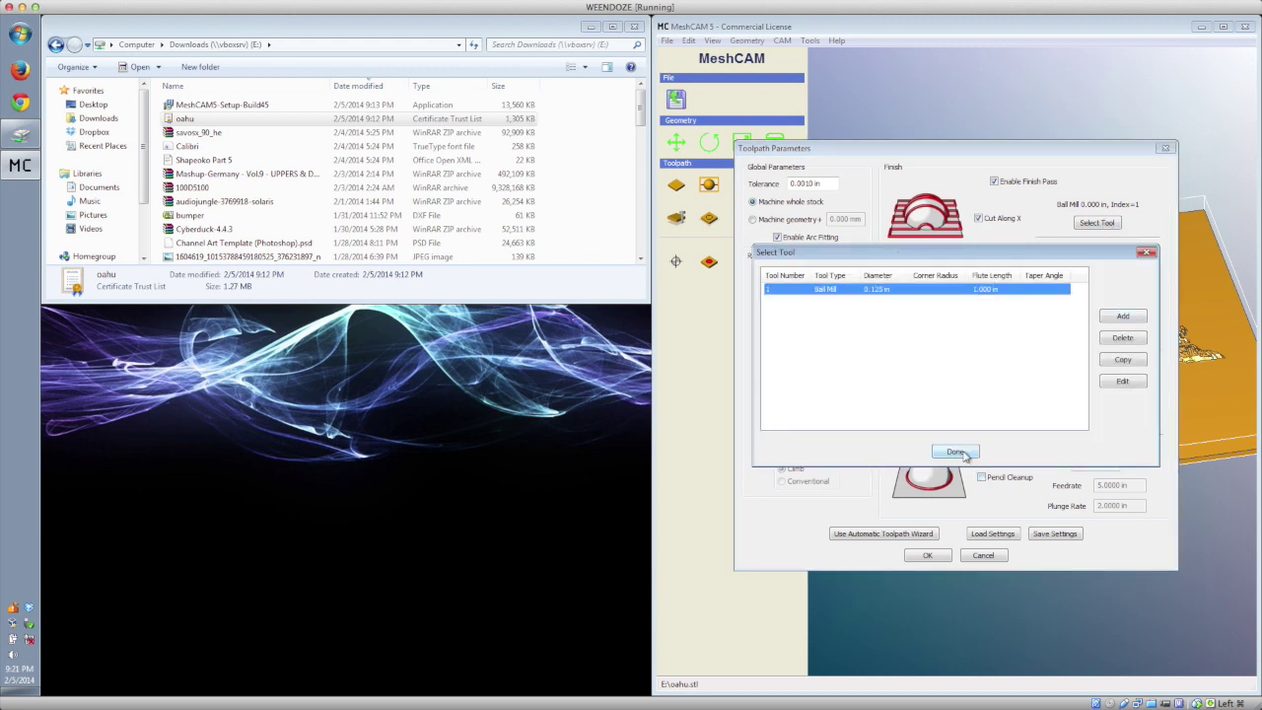
left_click(954, 451)
left_click(997, 385)
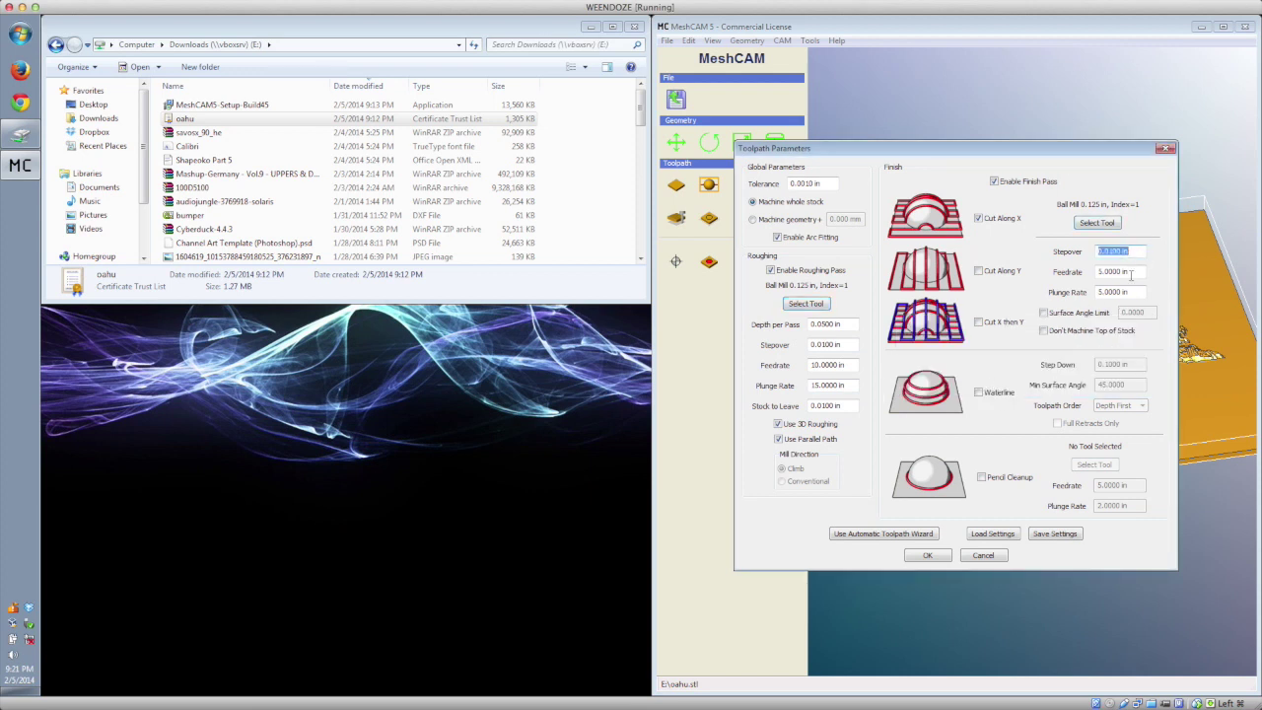
key("Tab")
- Run the automatic toolpath wizard to the end, keeping the offered finish quality and tolerance
left_click(930, 535)
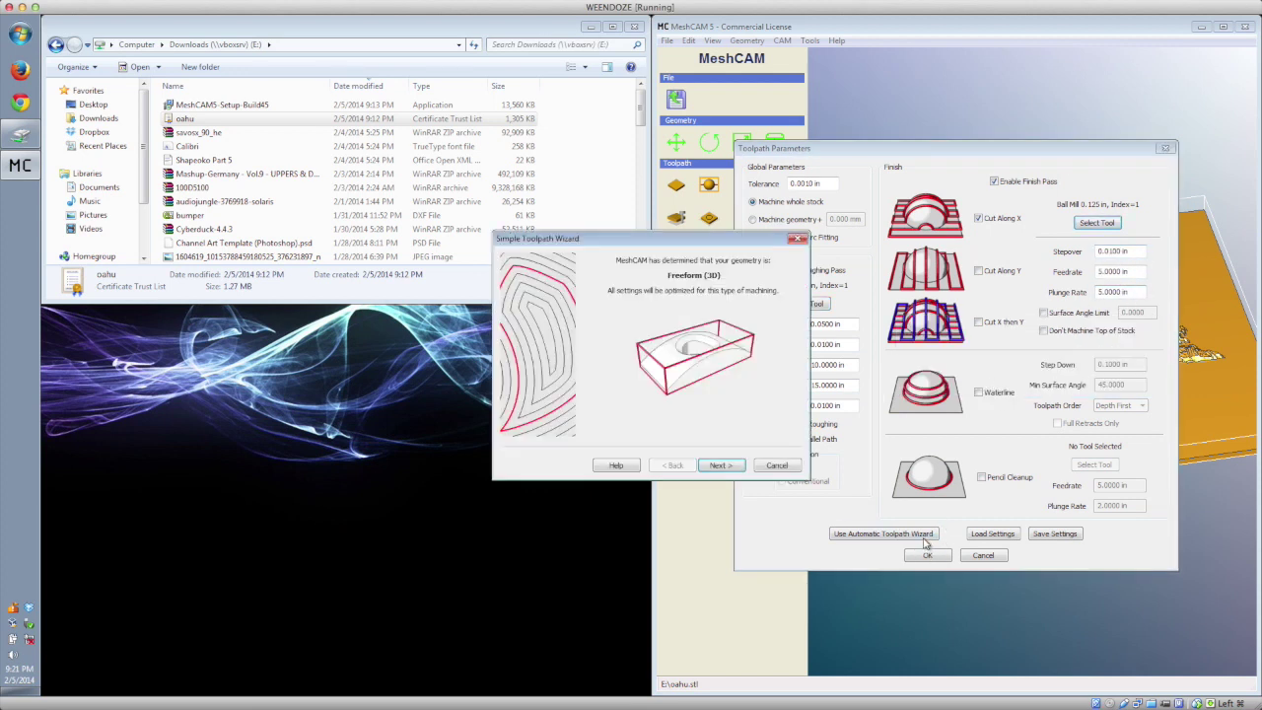
left_click(724, 466)
left_click(724, 465)
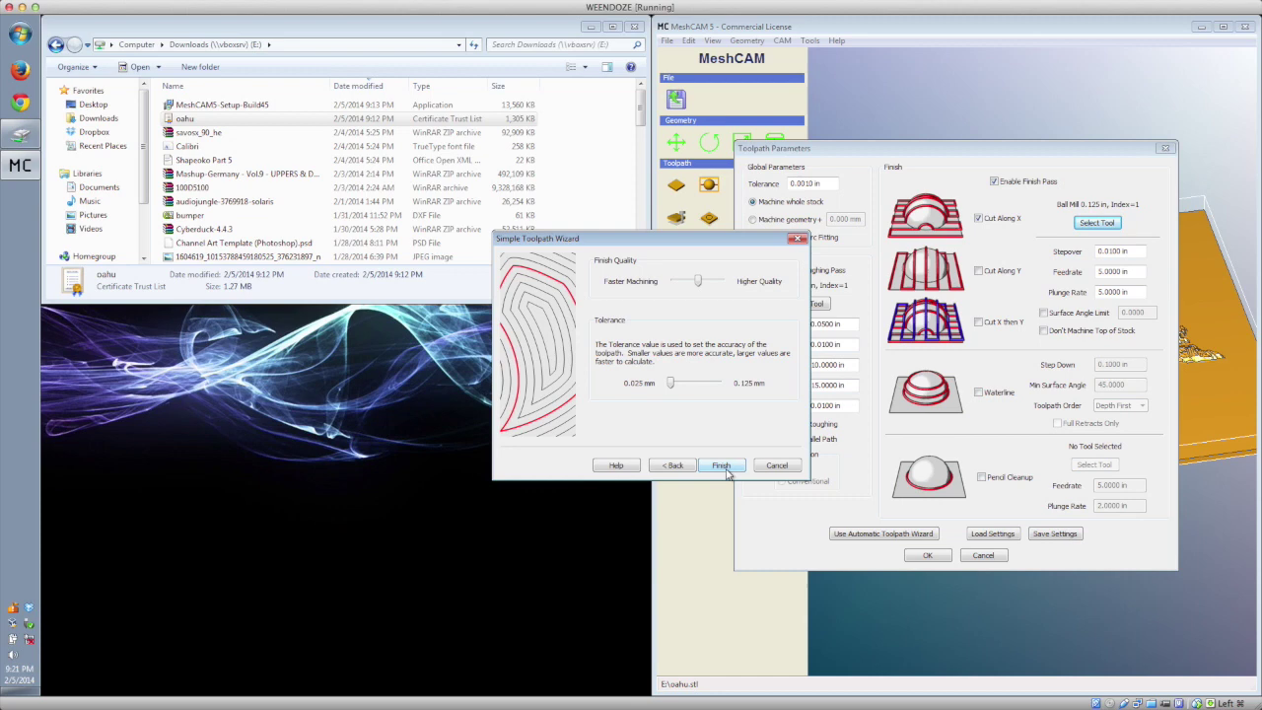
left_click(723, 466)
left_click(771, 408)
- Generate the toolpath with the current parameters and start saving it to a file
left_click(927, 555)
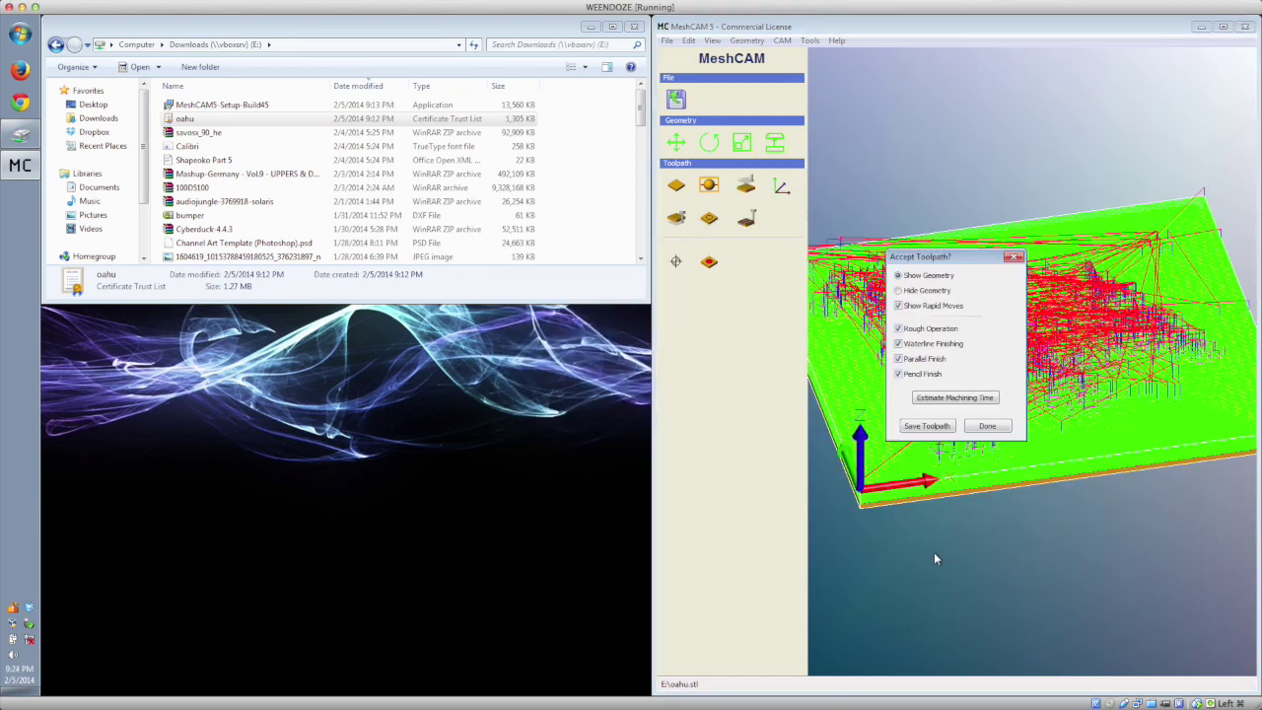
left_click(927, 427)
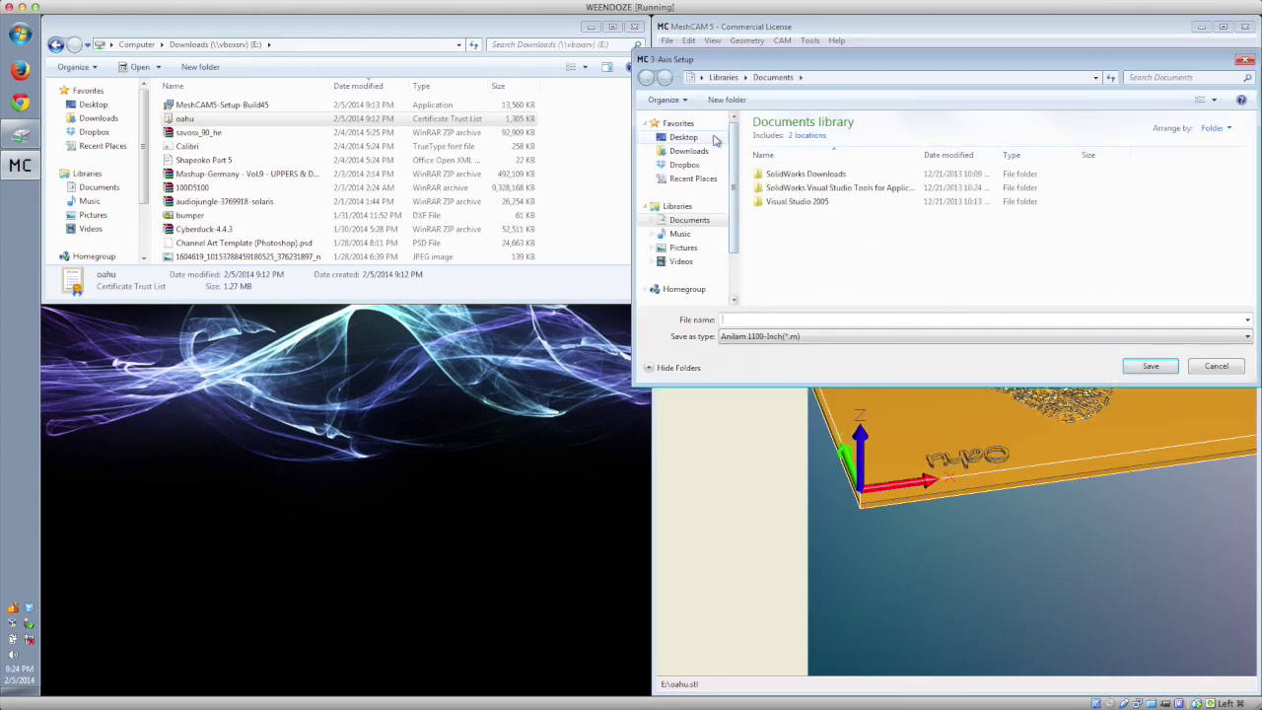